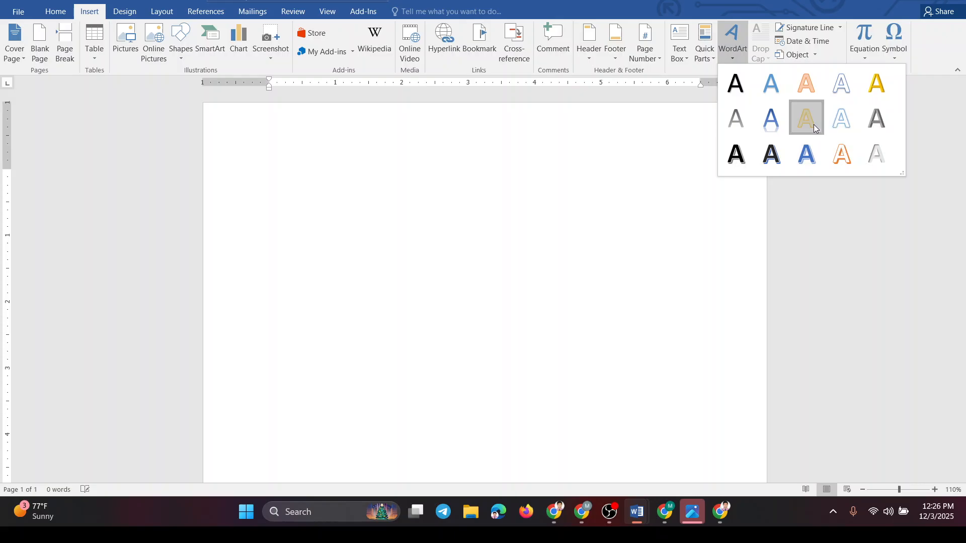
- Insert a WordArt in the gold style and enlarge its text box to about 1.64" high by 5" wide
{"action": "left_click", "coordinate": [814, 125]}
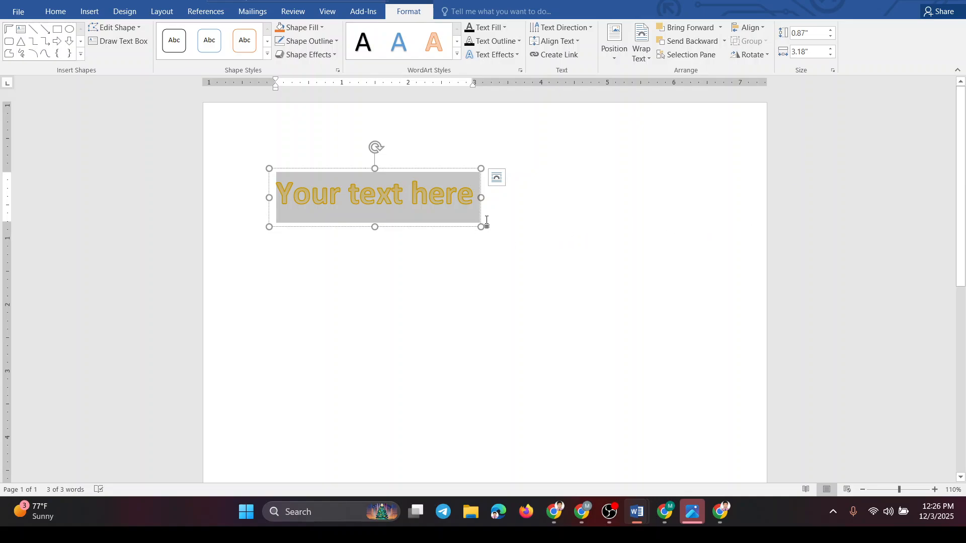
{"action": "left_click_drag", "start_coordinate": [481, 227], "coordinate": [602, 278]}
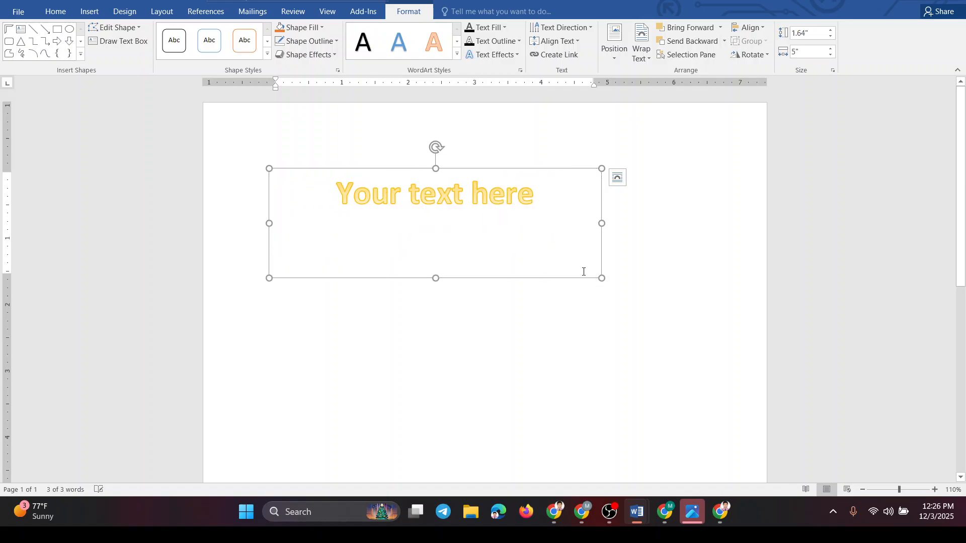
- Replace the WordArt's placeholder text with BANGLADESH
{"action": "triple_click", "coordinate": [457, 198]}
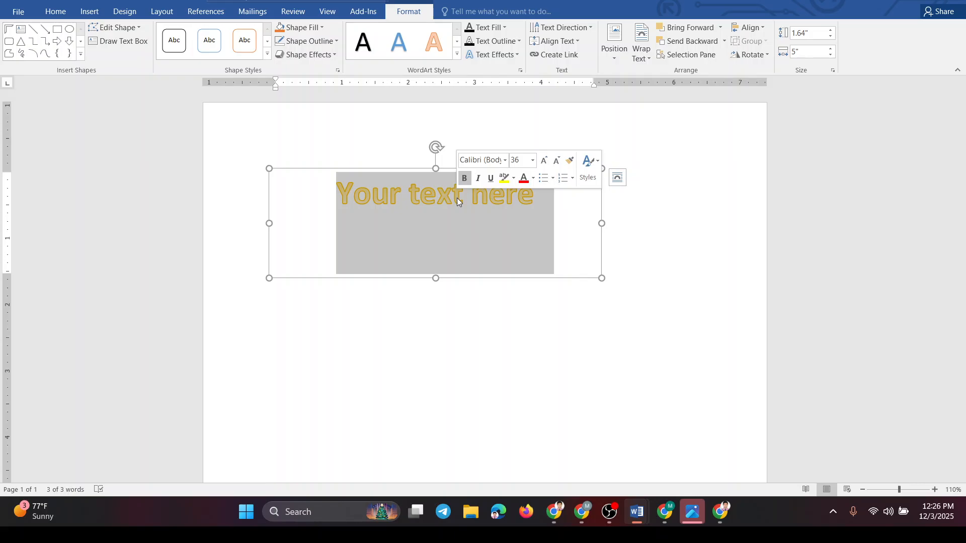
{"action": "type", "text": "BA"}
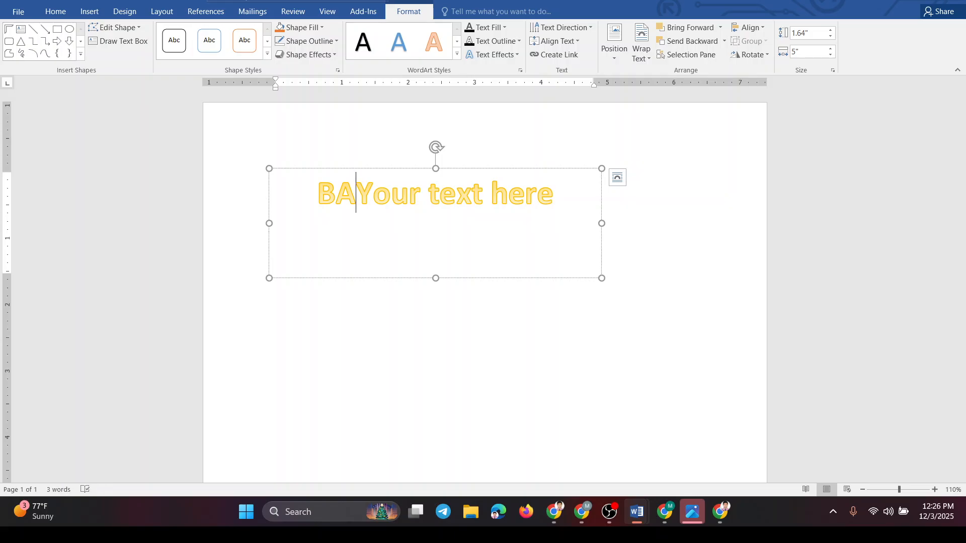
{"action": "type", "text": "NGLADESH"}
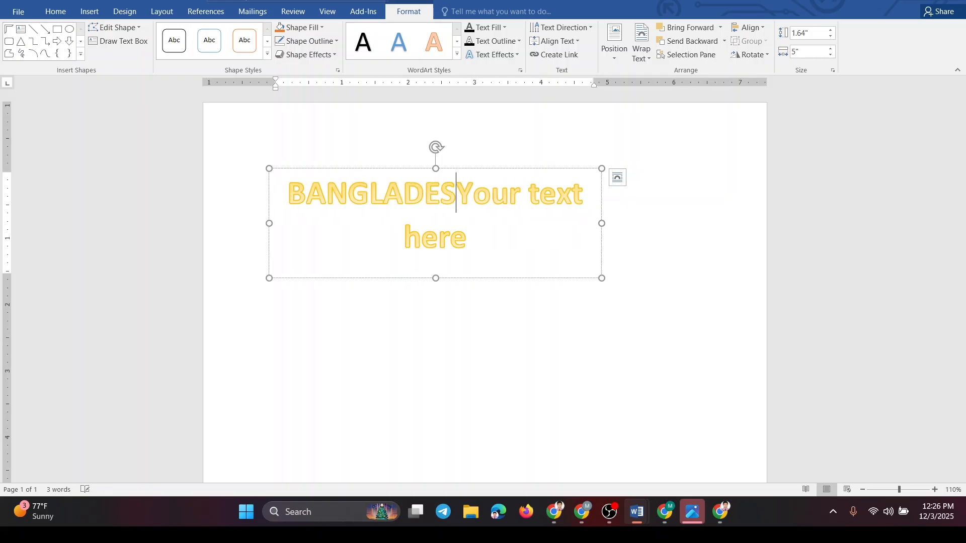
{"action": "key", "text": "ctrl+shift+End"}
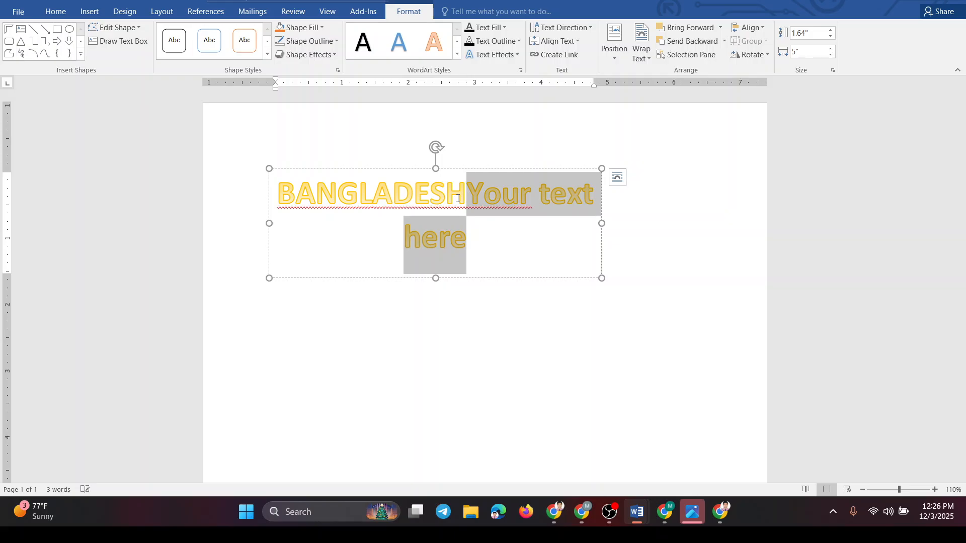
{"action": "key", "text": "Delete"}
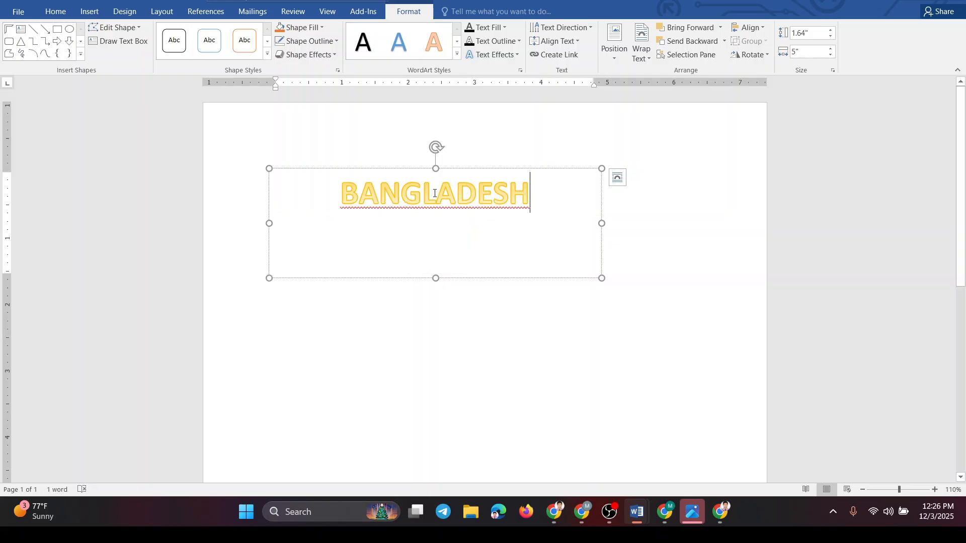
{"action": "left_click", "coordinate": [437, 193]}
{"action": "left_click", "coordinate": [474, 293]}
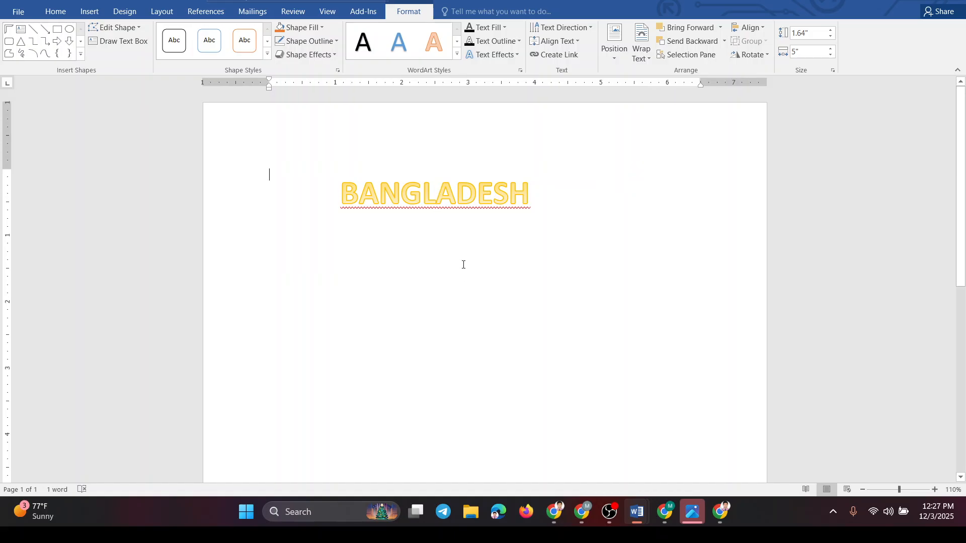
- Set the text direction of the BANGLADESH WordArt to Rotate all text 90°
{"action": "double_click", "coordinate": [438, 202]}
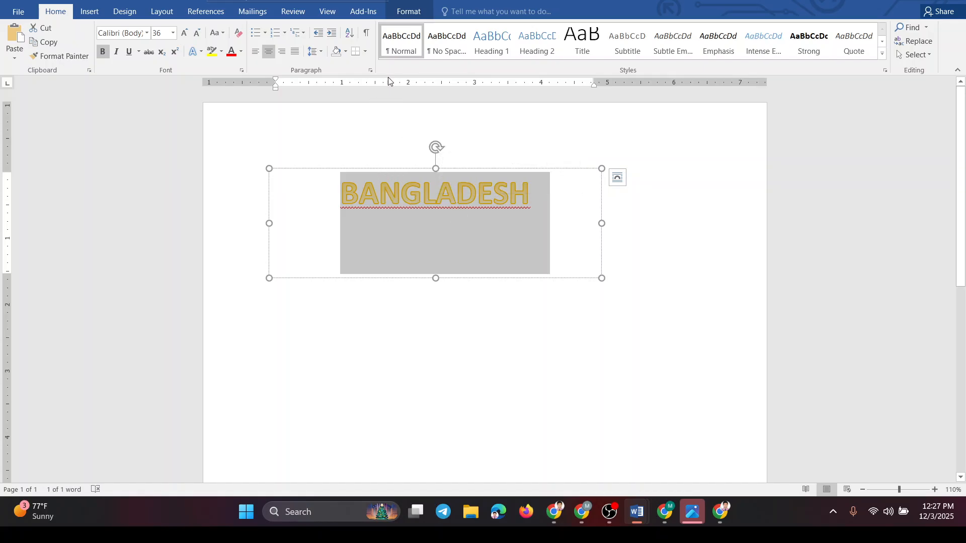
{"action": "left_click", "coordinate": [407, 12]}
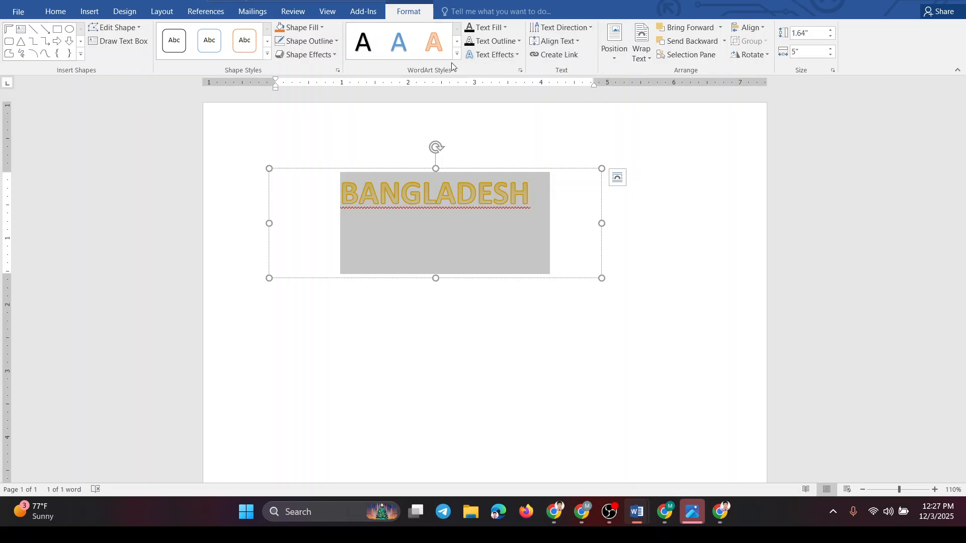
{"action": "left_click", "coordinate": [589, 28]}
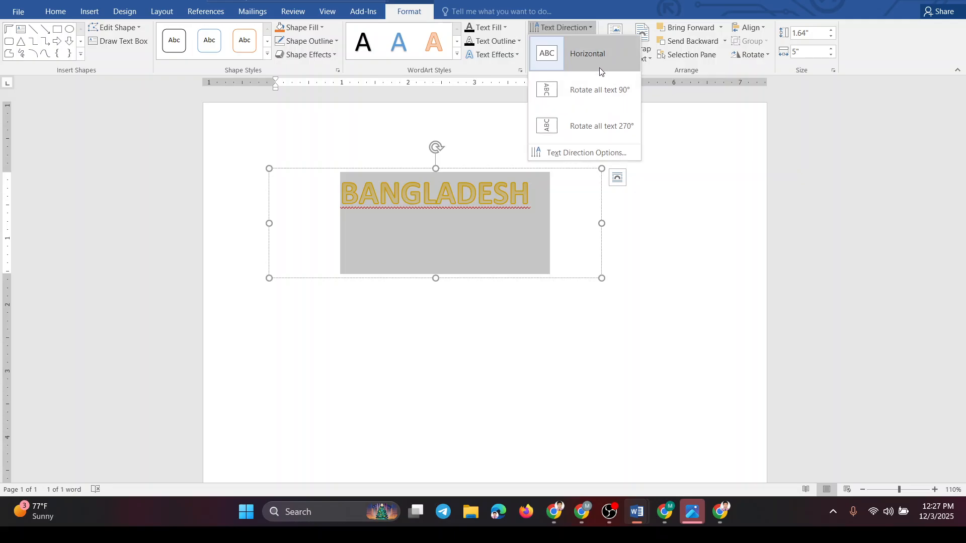
{"action": "left_click", "coordinate": [604, 96]}
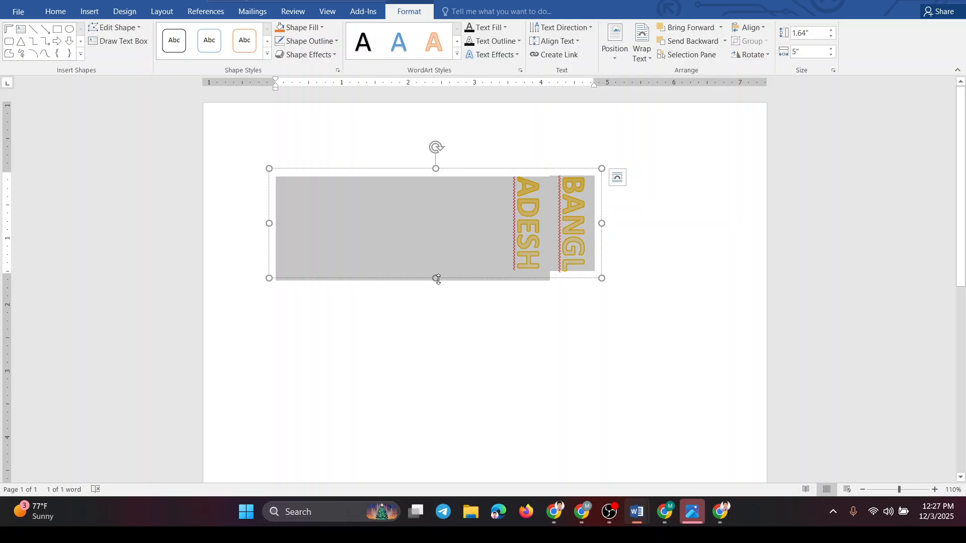
- Resize the WordArt box to about 3.89" high by 1.15" wide and move it towards the middle of the page
{"action": "left_click_drag", "start_coordinate": [438, 279], "coordinate": [467, 427]}
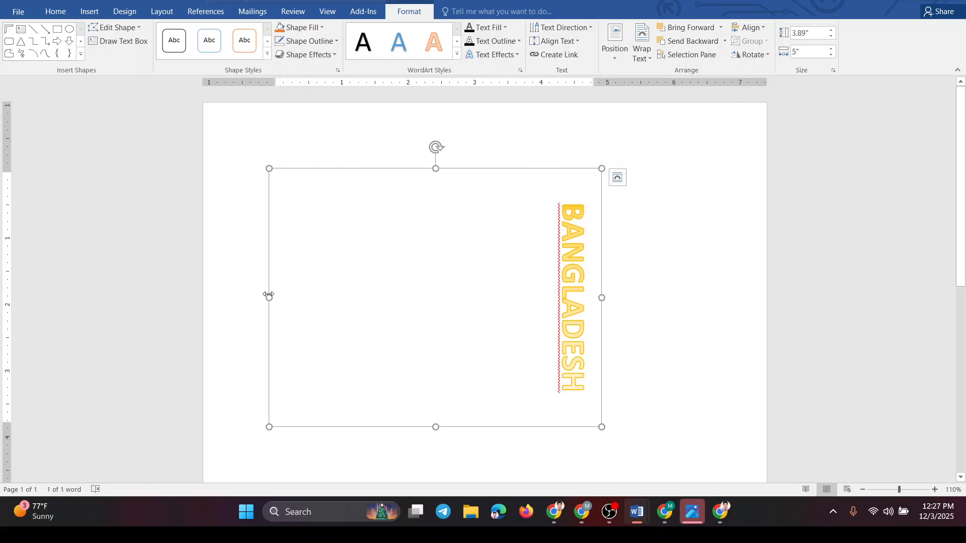
{"action": "left_click_drag", "start_coordinate": [269, 295], "coordinate": [525, 266]}
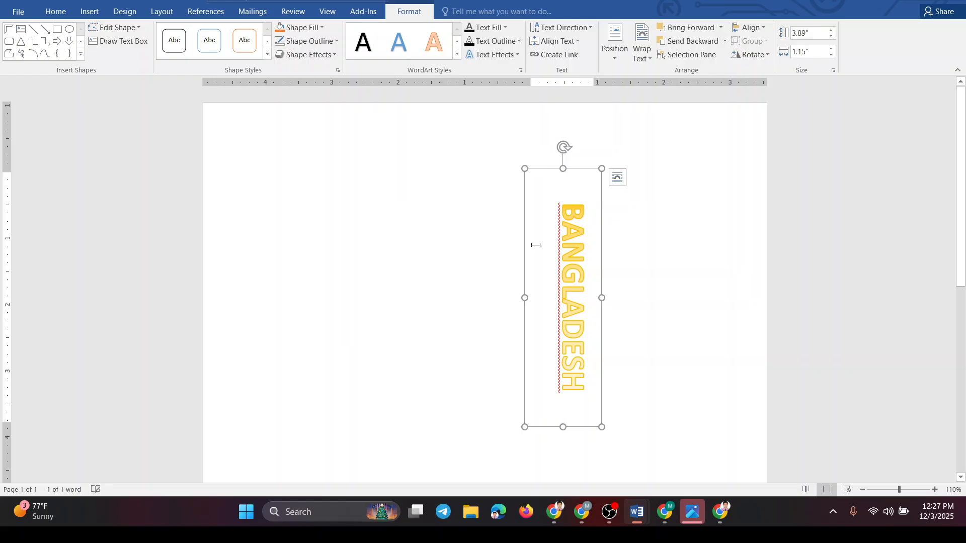
{"action": "left_click_drag", "start_coordinate": [549, 168], "coordinate": [404, 202]}
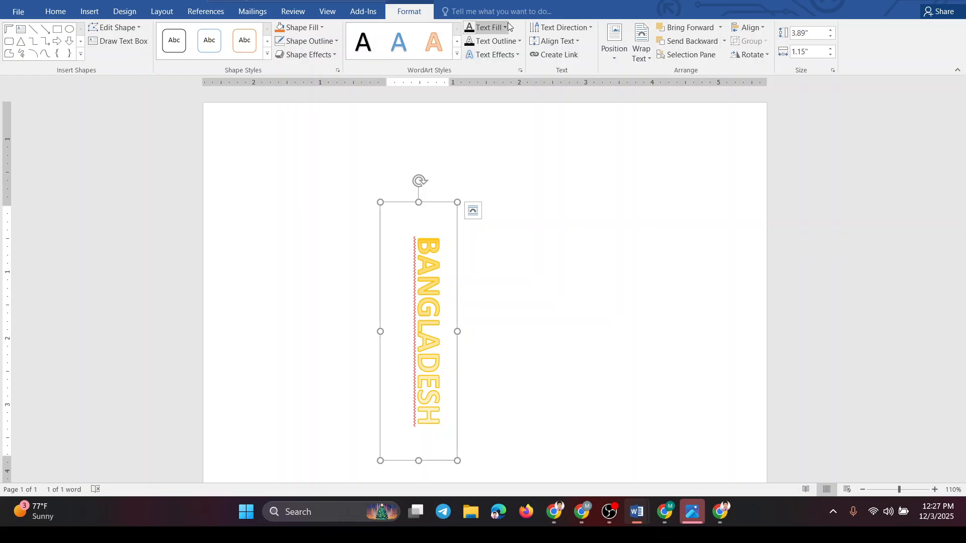
- Set the WordArt's text direction to Rotate all text 270° and align the text to Center within its box
{"action": "left_click", "coordinate": [582, 28]}
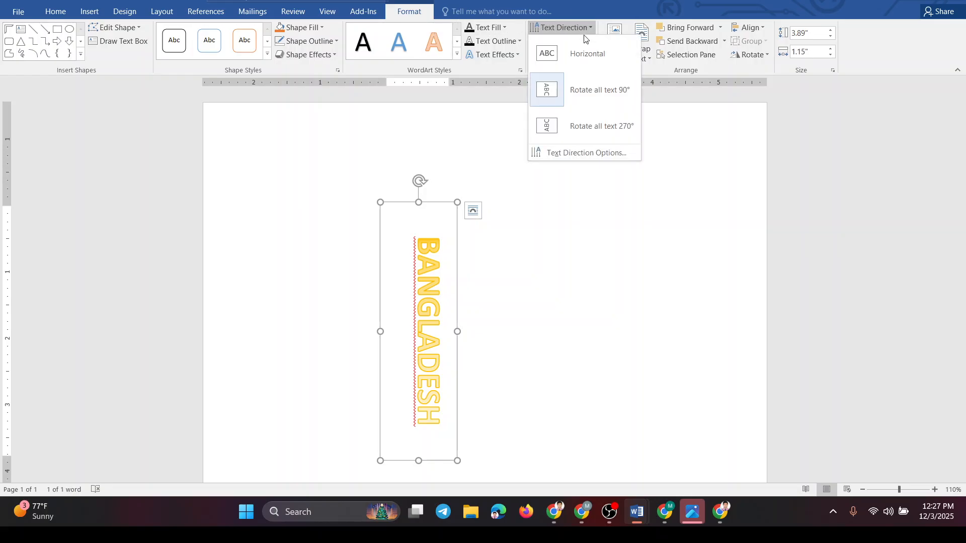
{"action": "left_click", "coordinate": [600, 132]}
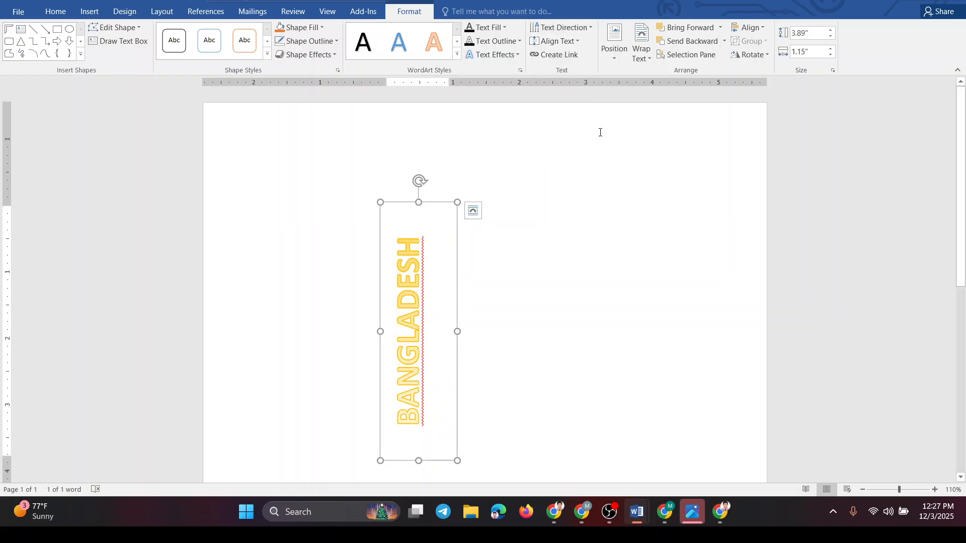
{"action": "left_click", "coordinate": [581, 38]}
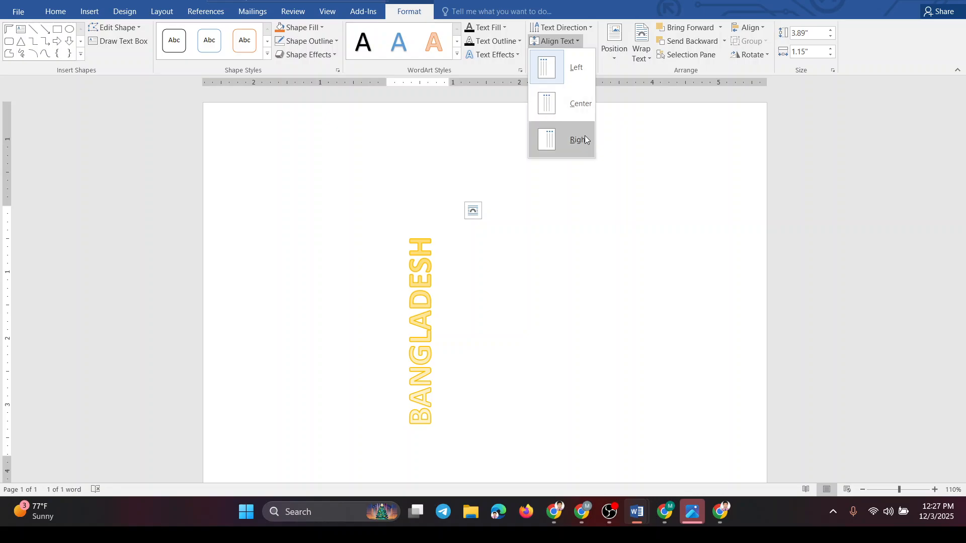
{"action": "left_click", "coordinate": [576, 104]}
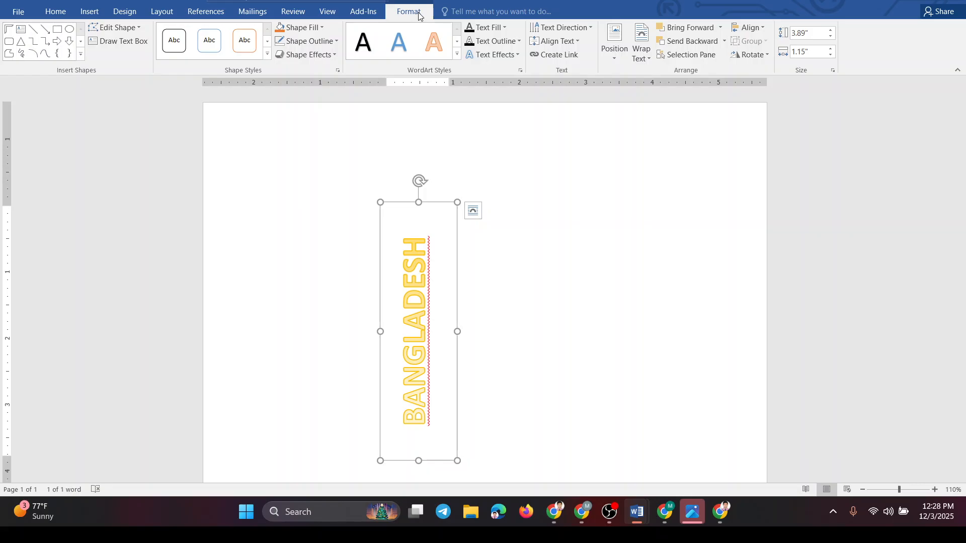
- Set the WordArt's text direction to Horizontal
{"action": "left_click", "coordinate": [590, 28]}
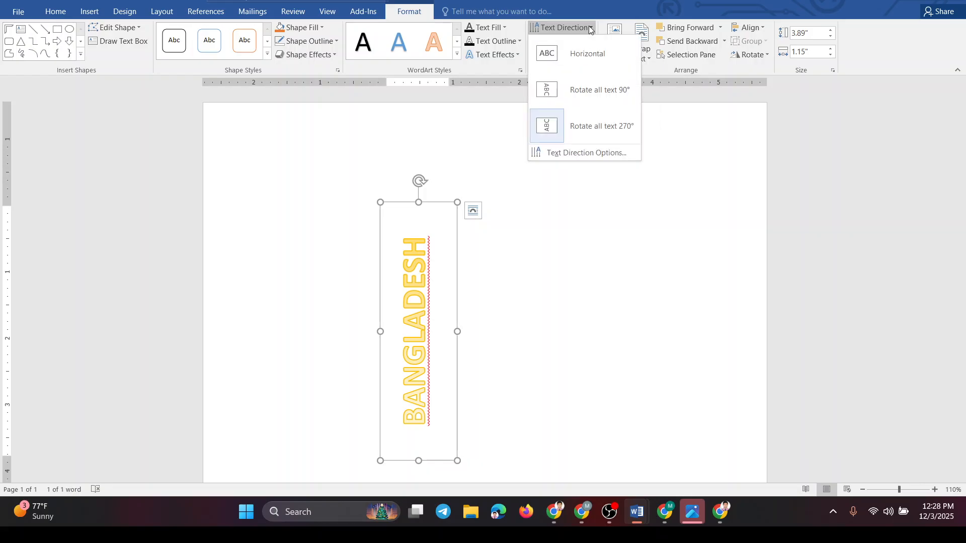
{"action": "left_click", "coordinate": [589, 26]}
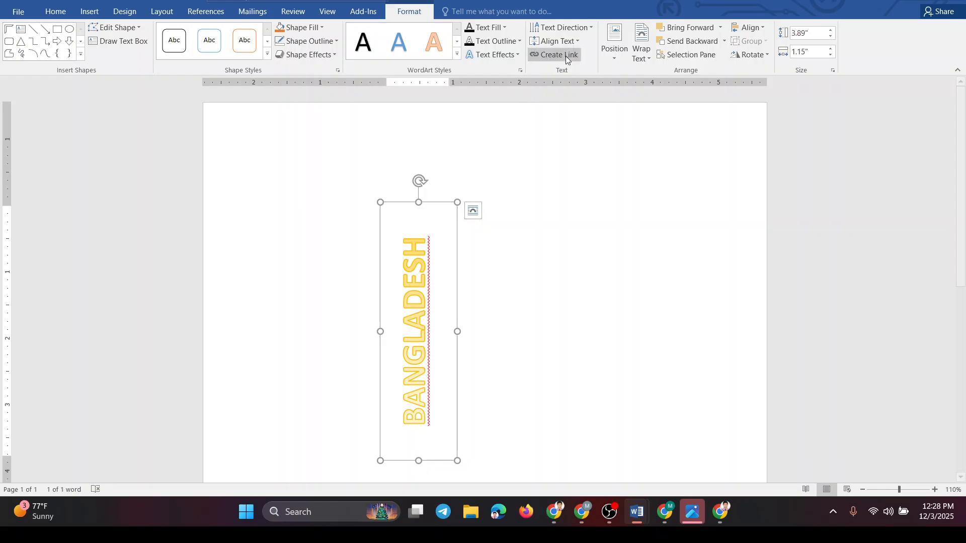
{"action": "left_click", "coordinate": [574, 40]}
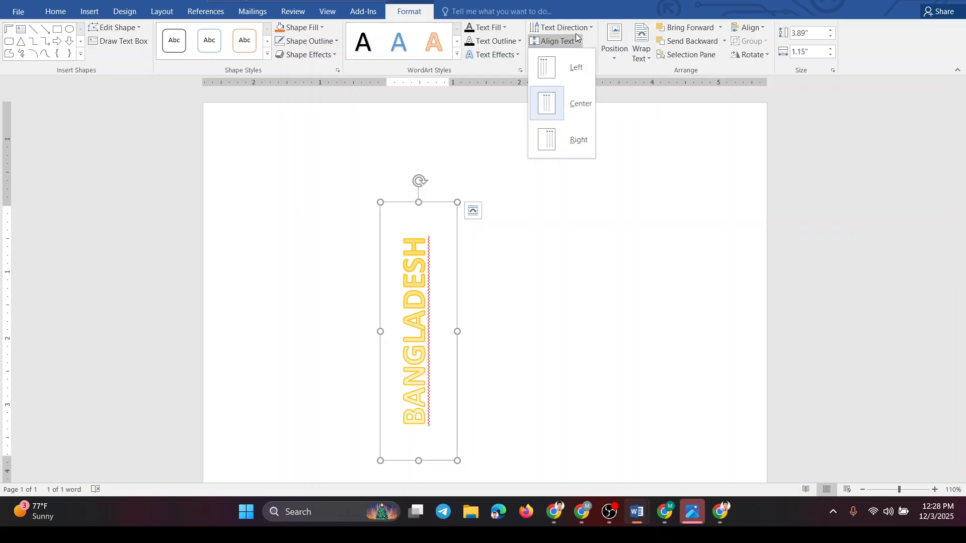
{"action": "left_click", "coordinate": [580, 27]}
{"action": "left_click", "coordinate": [582, 54]}
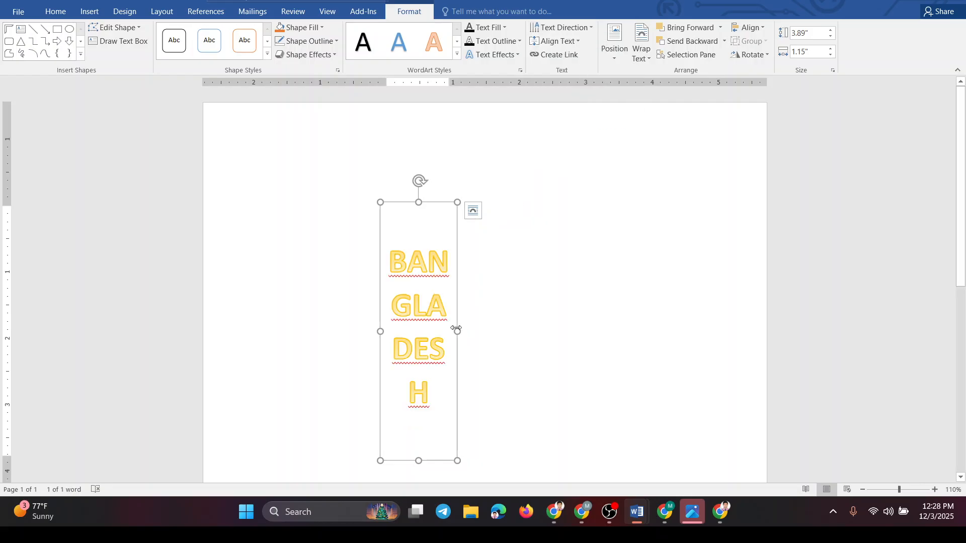
- Resize the WordArt box to about 0.6" high by 4.08" wide so BANGLADESH fits on one line
{"action": "left_click_drag", "start_coordinate": [457, 330], "coordinate": [652, 311]}
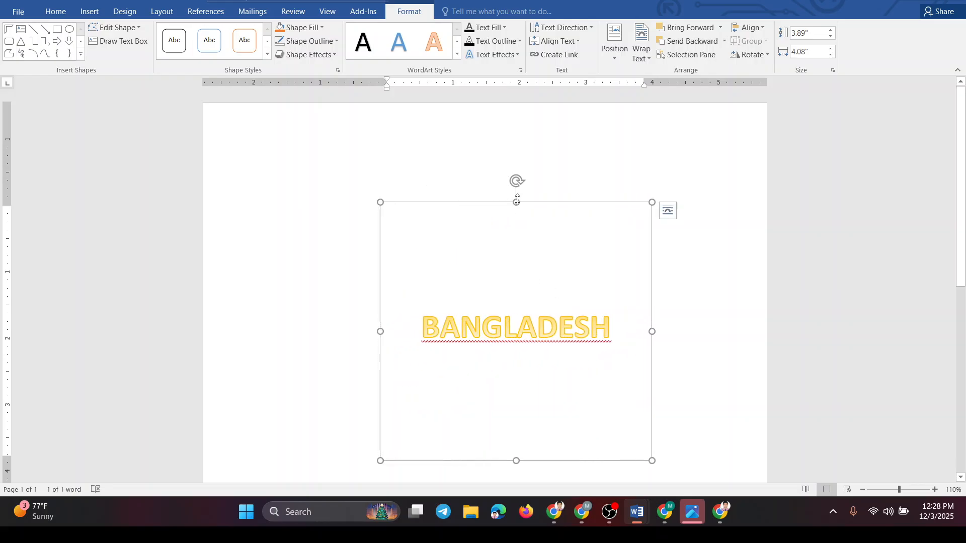
{"action": "left_click_drag", "start_coordinate": [516, 201], "coordinate": [518, 299]}
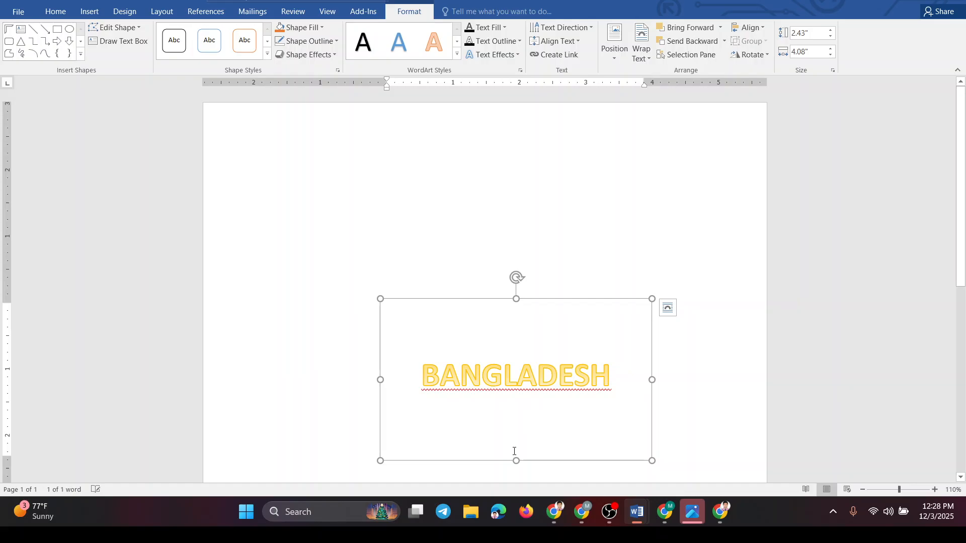
{"action": "left_click_drag", "start_coordinate": [516, 461], "coordinate": [517, 348]}
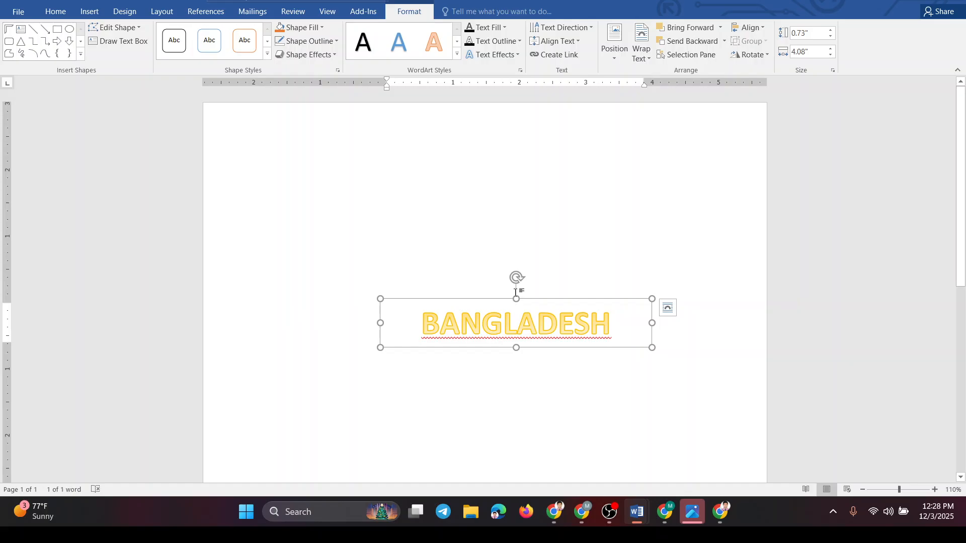
{"action": "left_click_drag", "start_coordinate": [516, 299], "coordinate": [515, 308]}
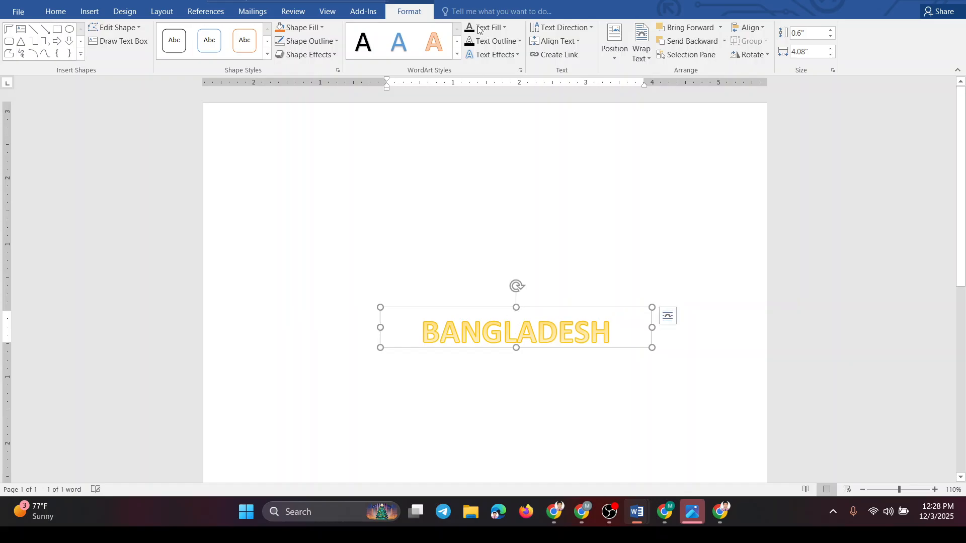
{"action": "left_click", "coordinate": [504, 29]}
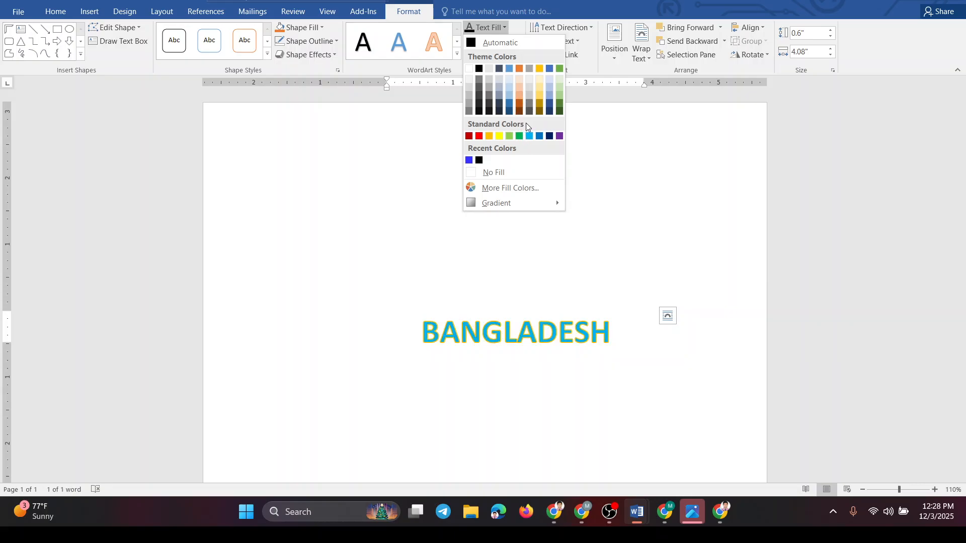
{"action": "left_click", "coordinate": [504, 24]}
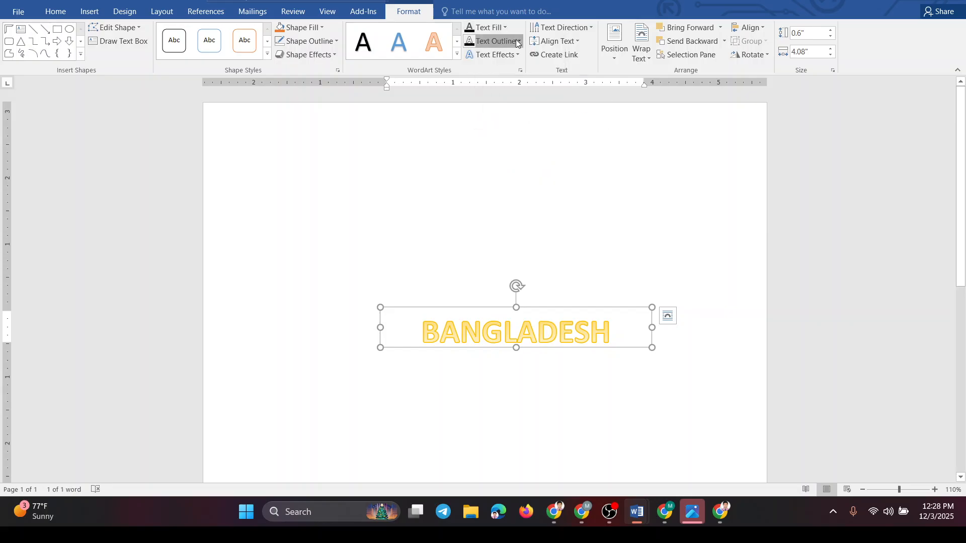
{"action": "left_click", "coordinate": [517, 41]}
{"action": "left_click", "coordinate": [517, 41]}
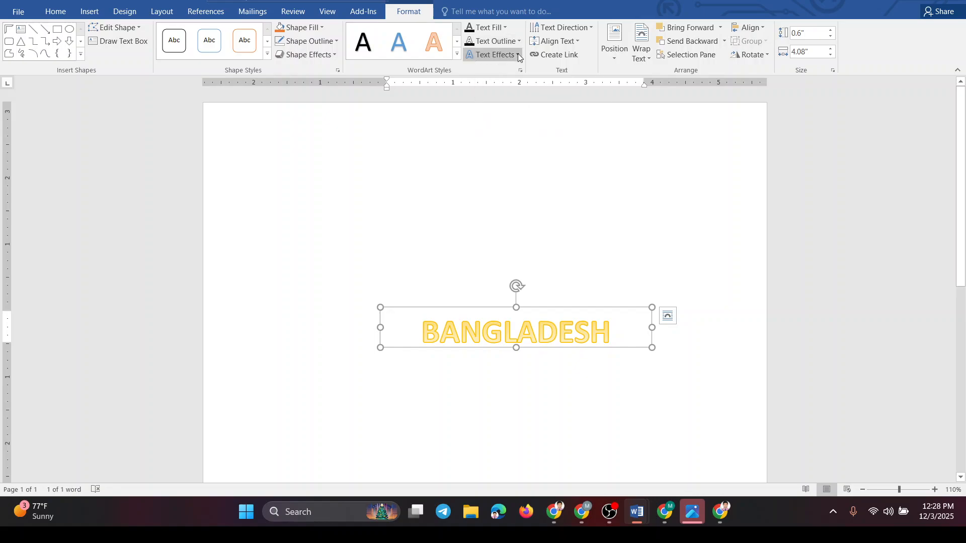
- Apply the upward-arch Follow Path transform text effect to the BANGLADESH WordArt
{"action": "left_click", "coordinate": [518, 54]}
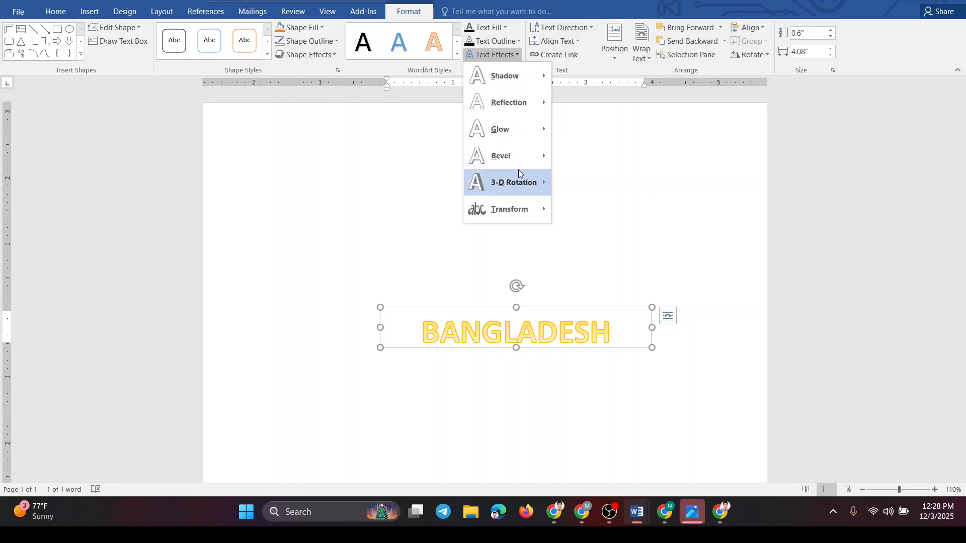
{"action": "mouse_move", "coordinate": [518, 211]}
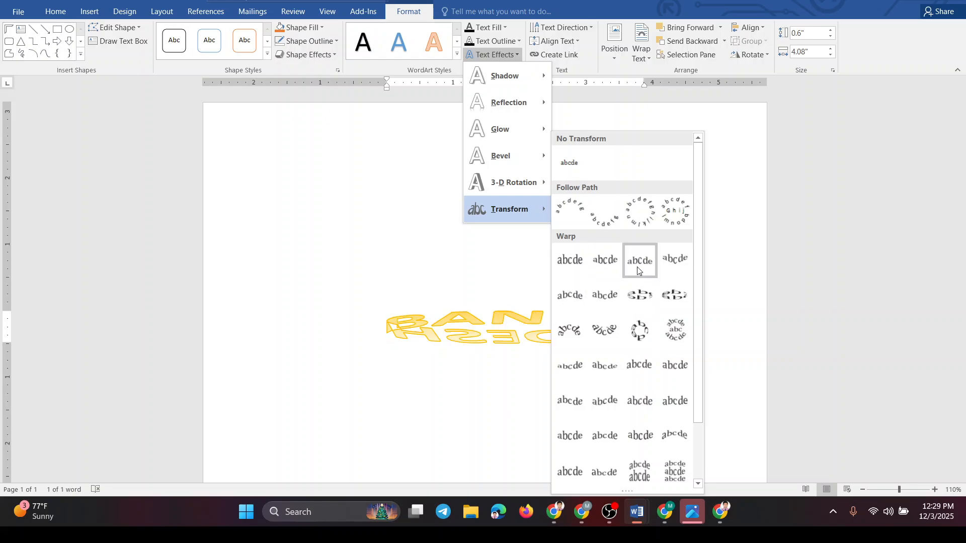
{"action": "left_click", "coordinate": [574, 218]}
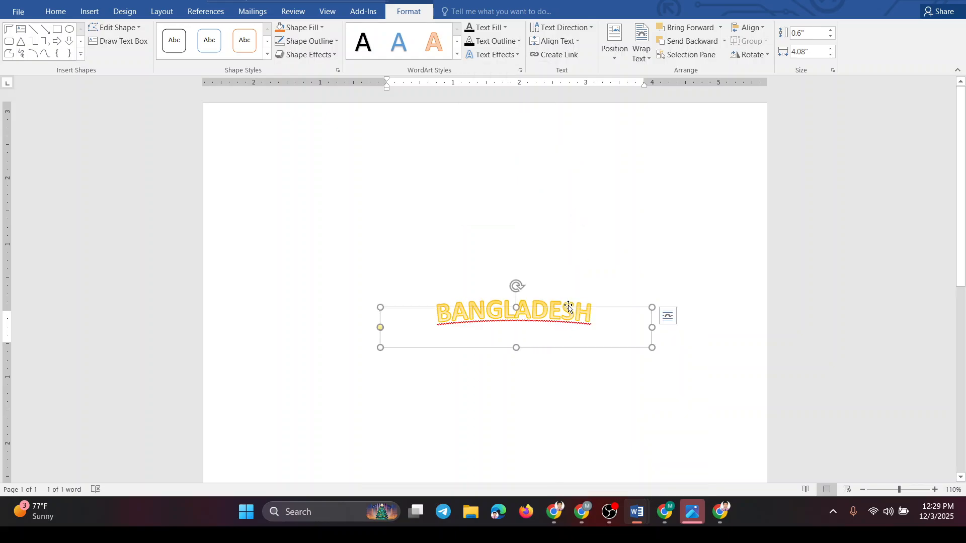
- Move the BANGLADESH WordArt up and slightly left on the page, and reshape its arch by its path adjustment point
{"action": "left_click_drag", "start_coordinate": [568, 307], "coordinate": [538, 266]}
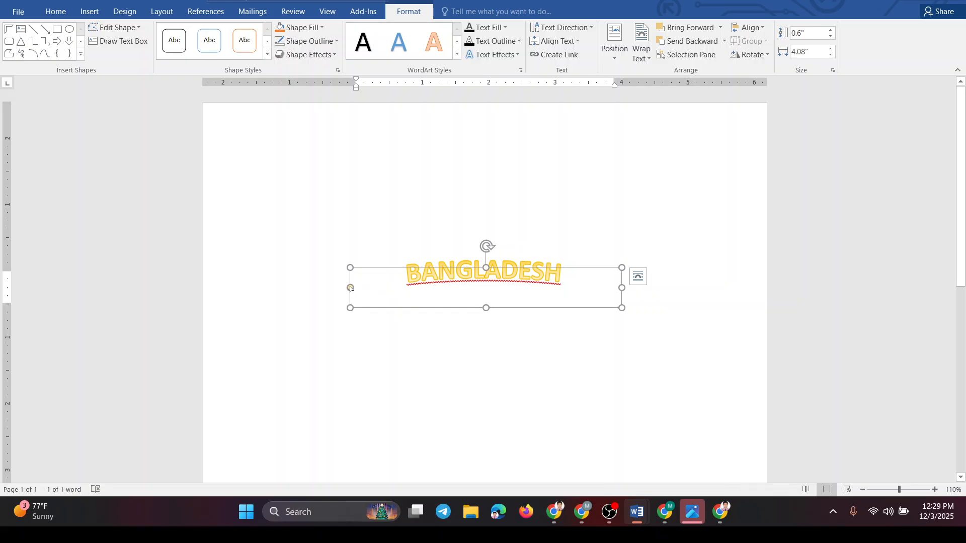
{"action": "left_click_drag", "start_coordinate": [351, 287], "coordinate": [349, 331]}
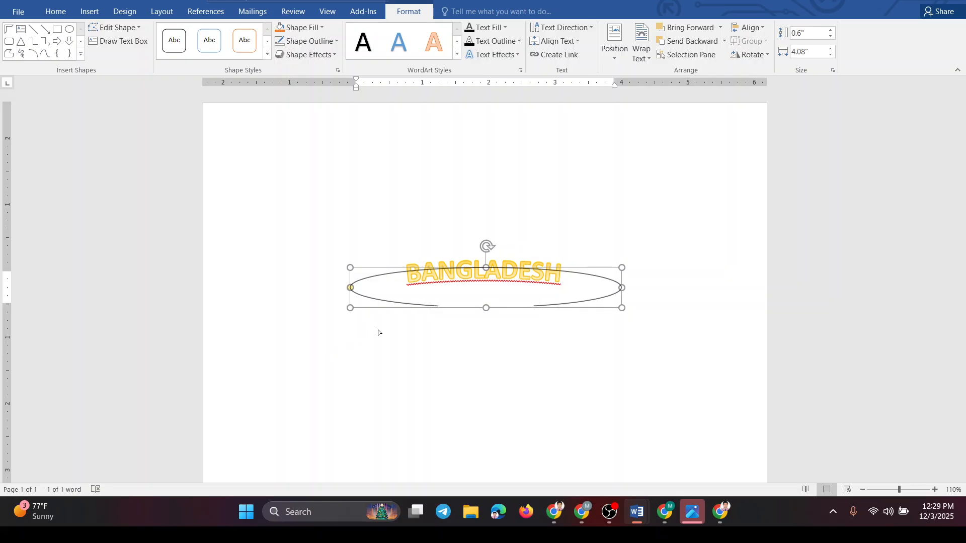
{"action": "left_click_drag", "start_coordinate": [424, 337], "coordinate": [351, 321]}
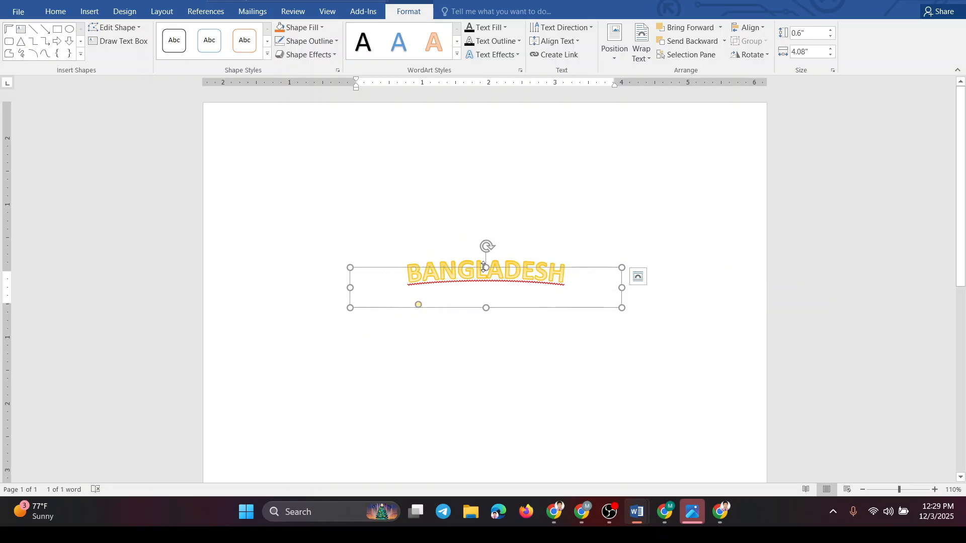
- Increase the WordArt box's height to about 1.91" and readjust where the arch path ends
{"action": "left_click_drag", "start_coordinate": [486, 268], "coordinate": [476, 241]}
{"action": "left_click_drag", "start_coordinate": [469, 182], "coordinate": [470, 182]}
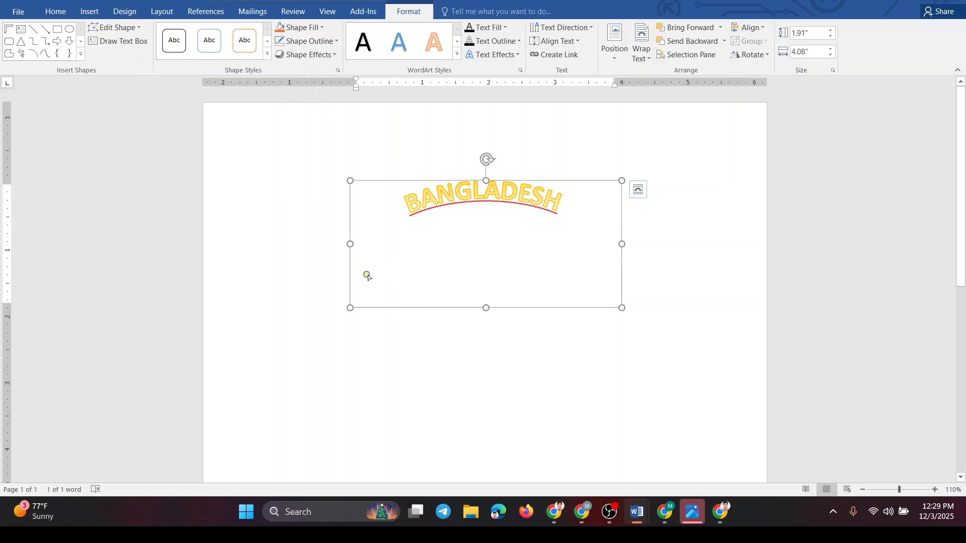
{"action": "left_click_drag", "start_coordinate": [367, 275], "coordinate": [424, 223]}
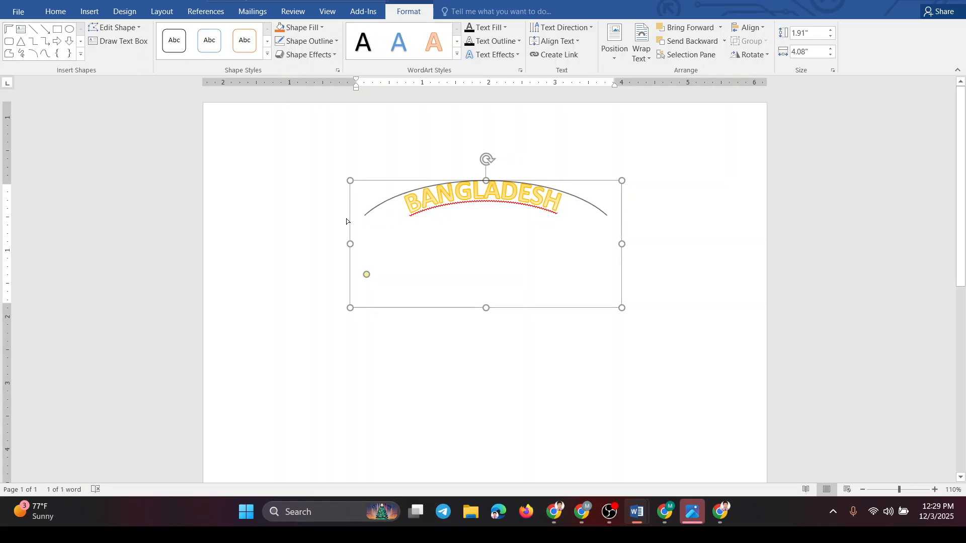
{"action": "left_click_drag", "start_coordinate": [346, 221], "coordinate": [117, 281]}
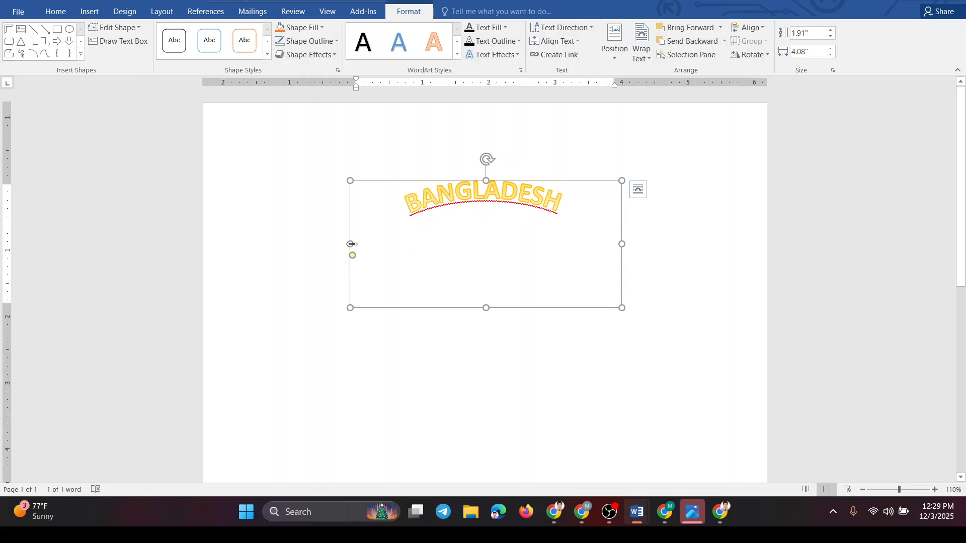
- Narrow the WordArt box to about 2.44" wide for a tighter curve, and fine-tune the end of the arch path
{"action": "left_click_drag", "start_coordinate": [351, 244], "coordinate": [459, 222]}
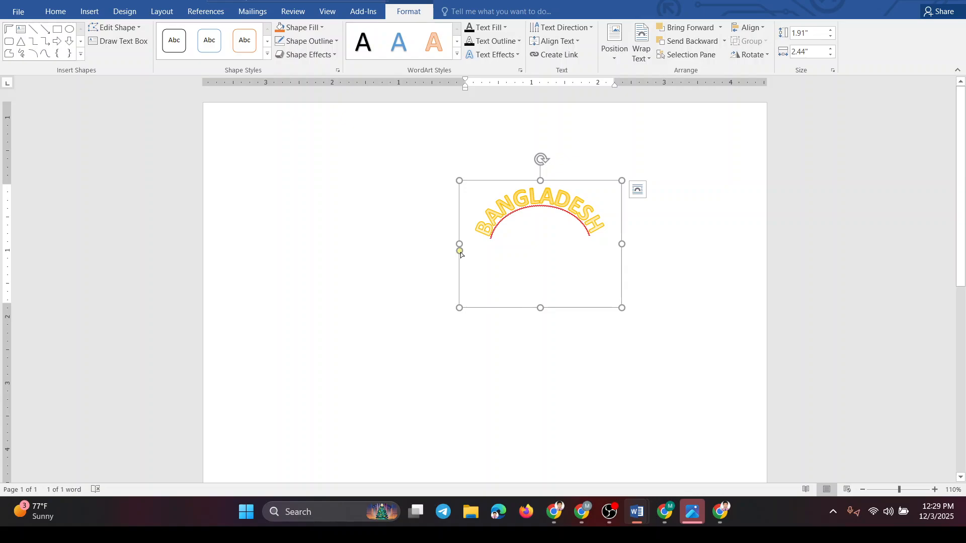
{"action": "left_click_drag", "start_coordinate": [460, 250], "coordinate": [504, 322]}
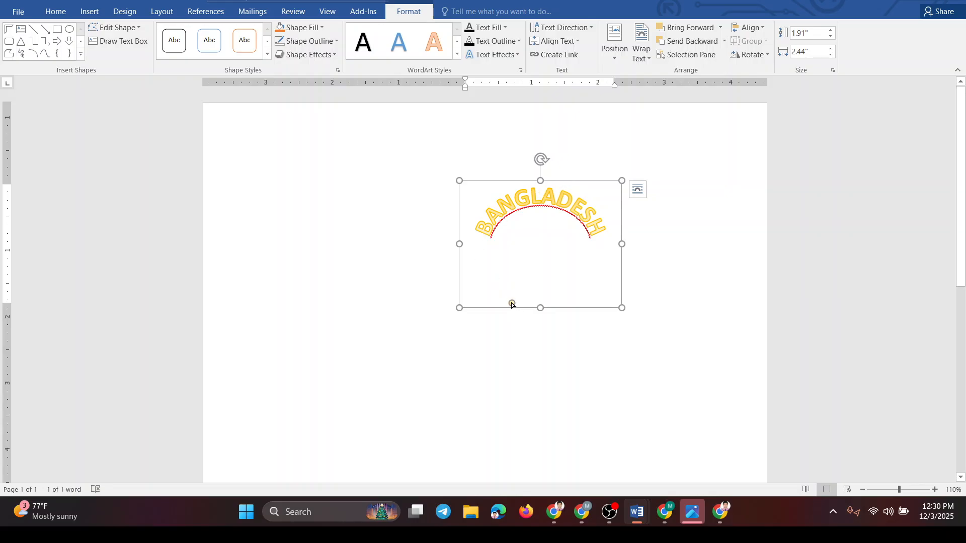
{"action": "left_click_drag", "start_coordinate": [512, 303], "coordinate": [481, 282]}
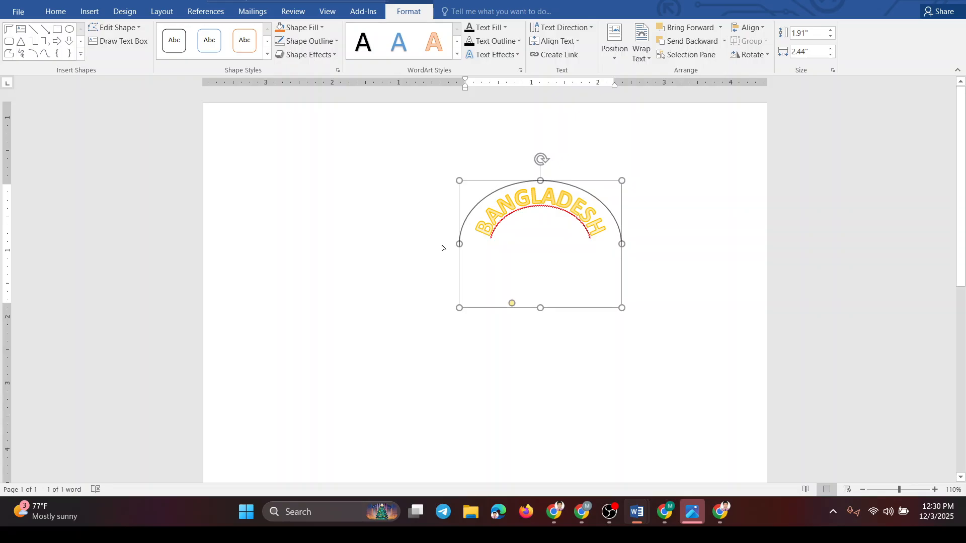
{"action": "left_click_drag", "start_coordinate": [441, 245], "coordinate": [483, 239]}
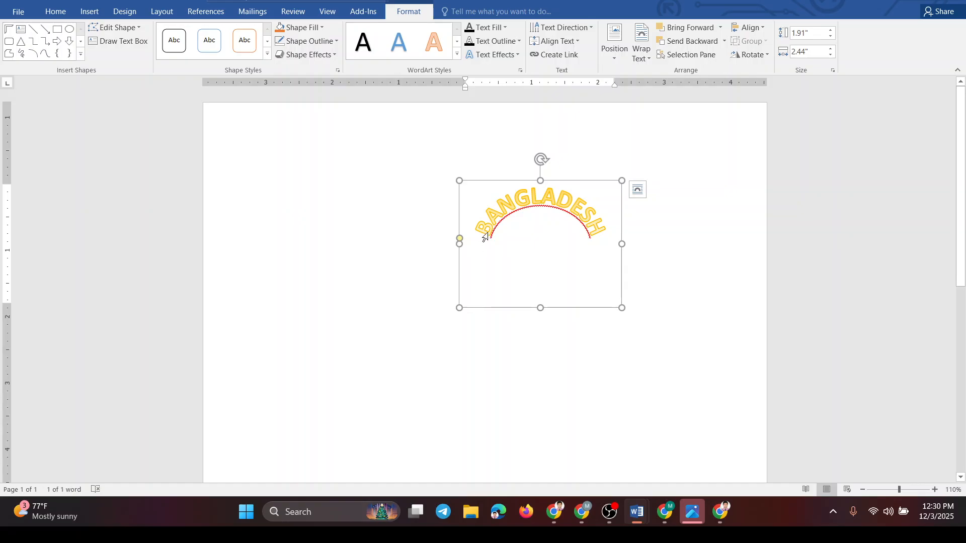
{"action": "left_click", "coordinate": [455, 334]}
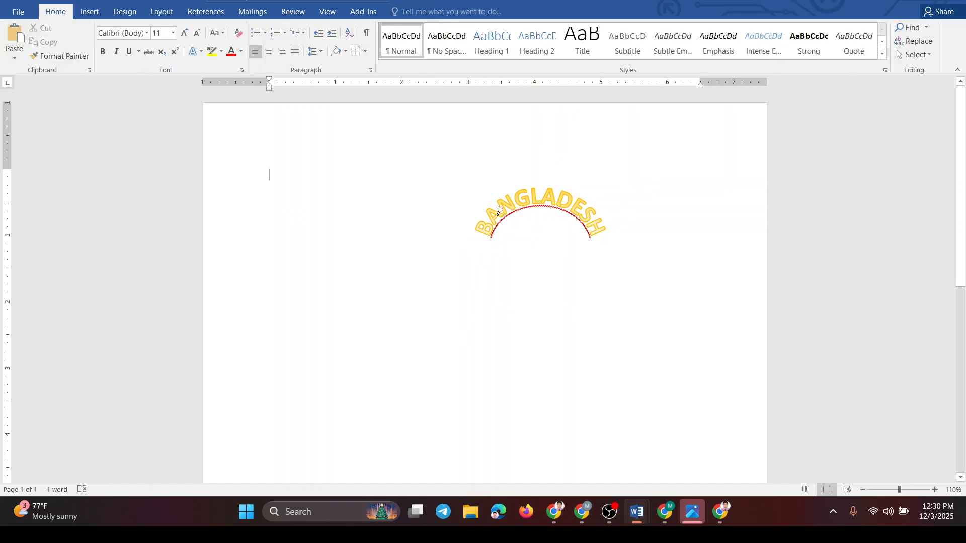
{"action": "double_click", "coordinate": [514, 217]}
{"action": "left_click", "coordinate": [657, 275]}
{"action": "double_click", "coordinate": [588, 242]}
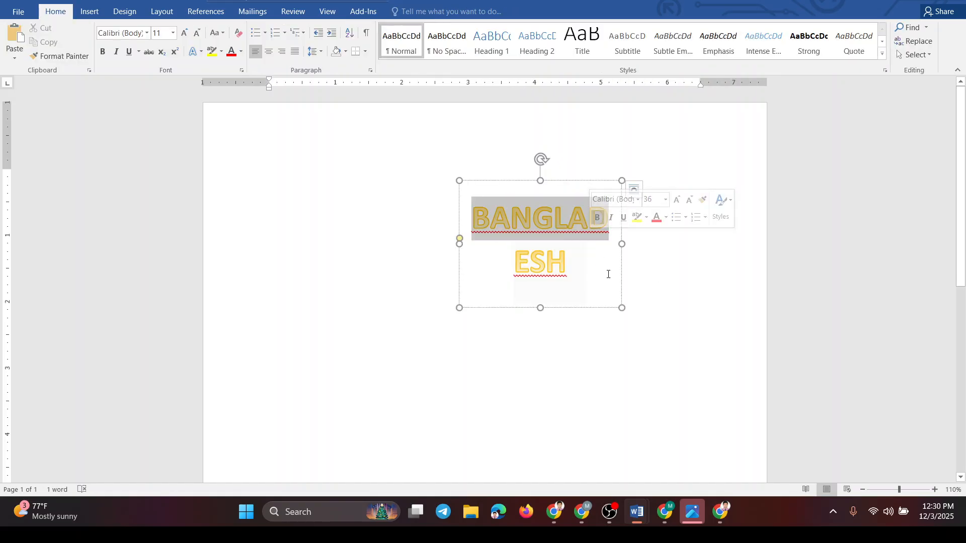
{"action": "left_click", "coordinate": [664, 317]}
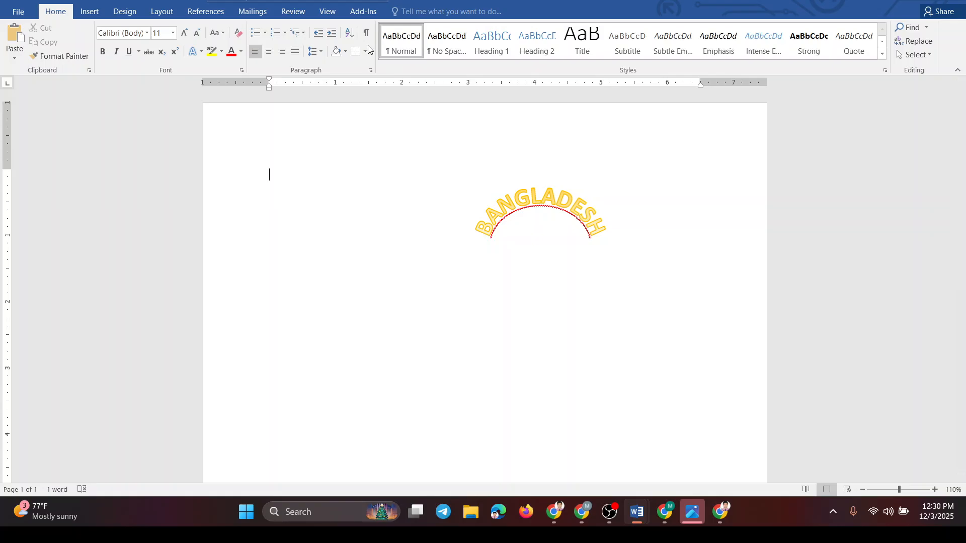
{"action": "left_click", "coordinate": [83, 12]}
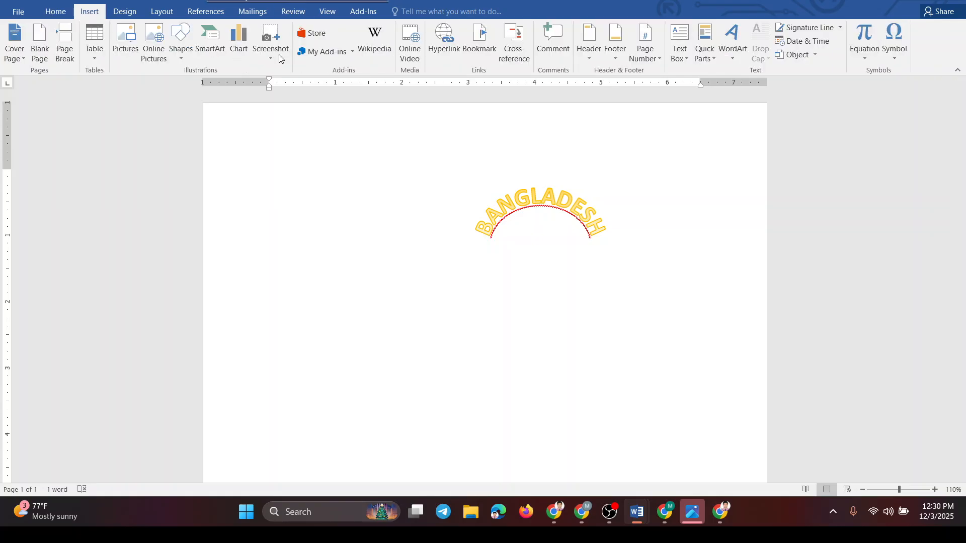
{"action": "left_click", "coordinate": [728, 59]}
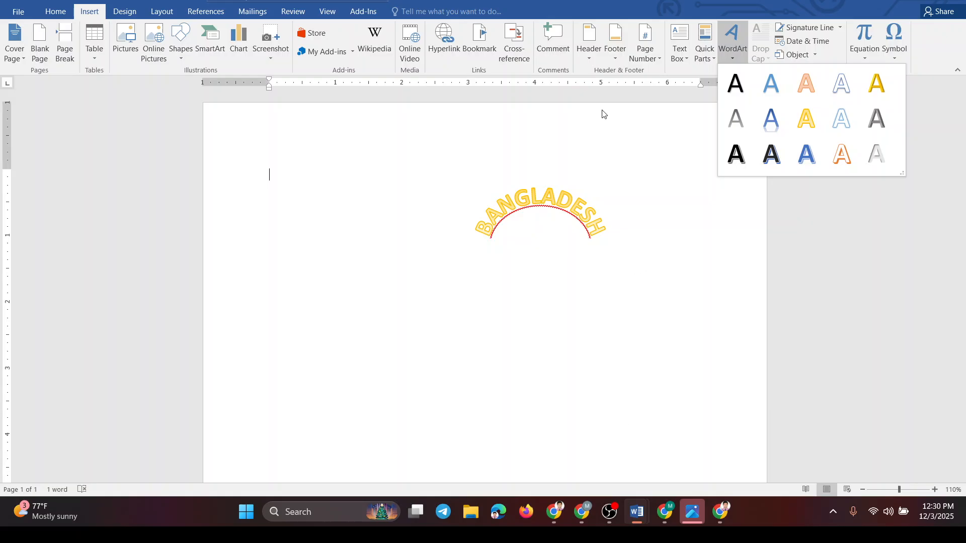
{"action": "left_click", "coordinate": [724, 56]}
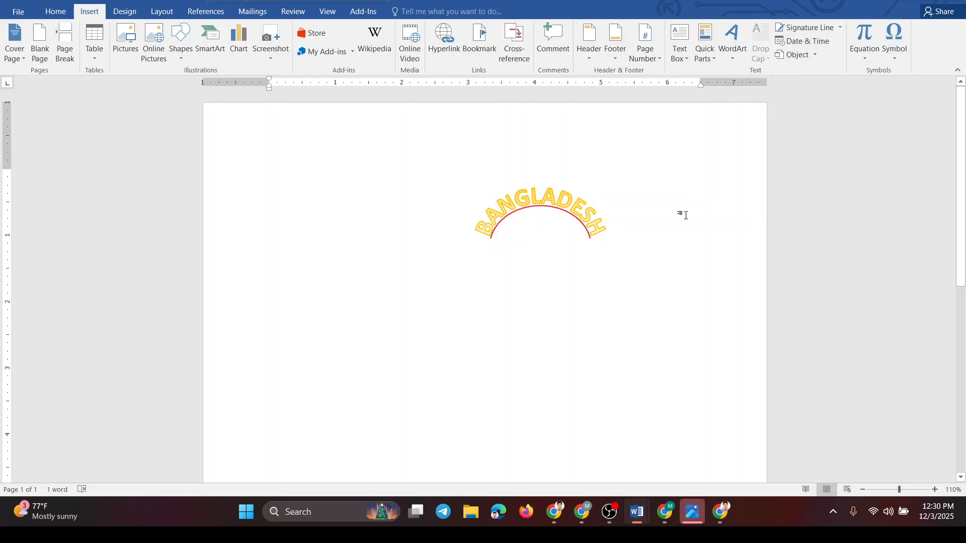
- Insert the current date in the blank area below the WordArt and the current time on the line beneath it
{"action": "left_click", "coordinate": [591, 236]}
{"action": "left_click", "coordinate": [590, 345]}
{"action": "key", "text": "alt+shift+d"}
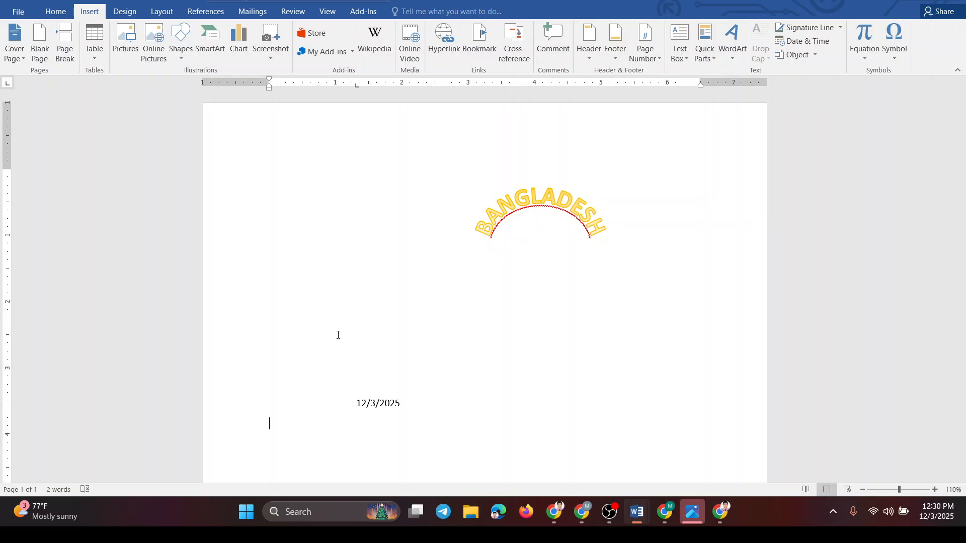
{"action": "key", "text": "Return"}
{"action": "key", "text": "alt+shift+t"}
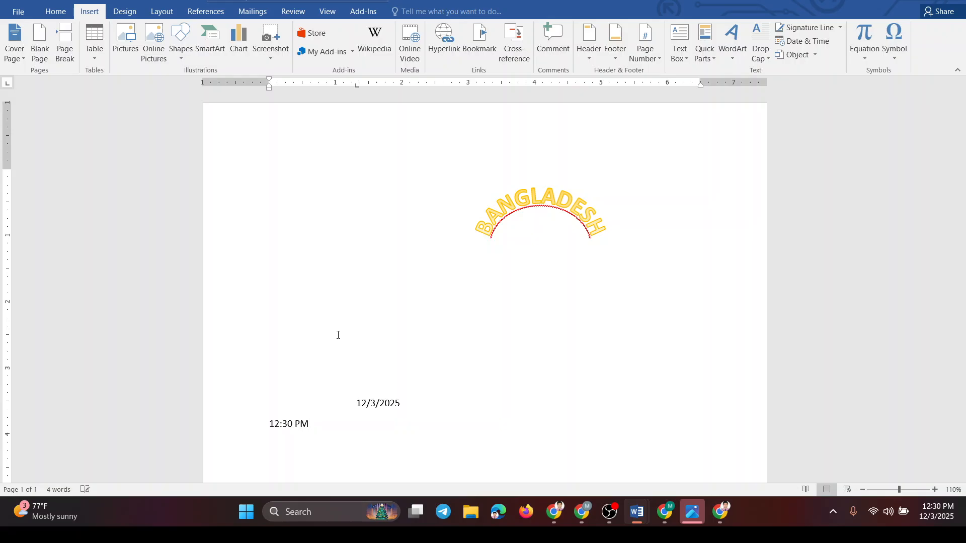